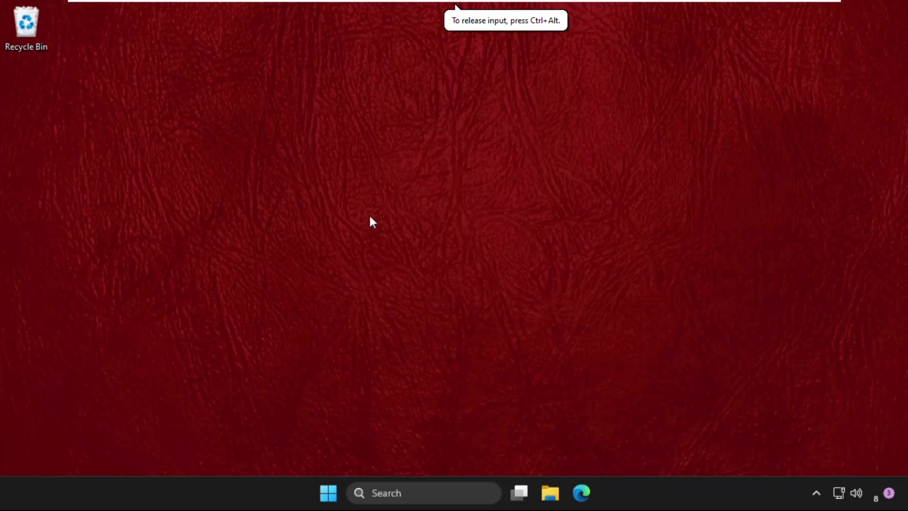
- Start a Windows search for 'services' to find the Services app
{"action": "left_click", "coordinate": [405, 492]}
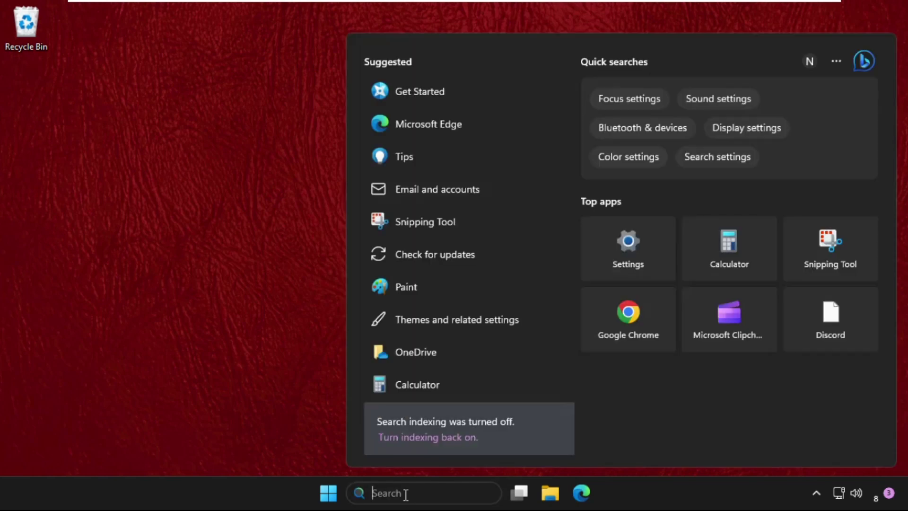
{"action": "type", "text": "services"}
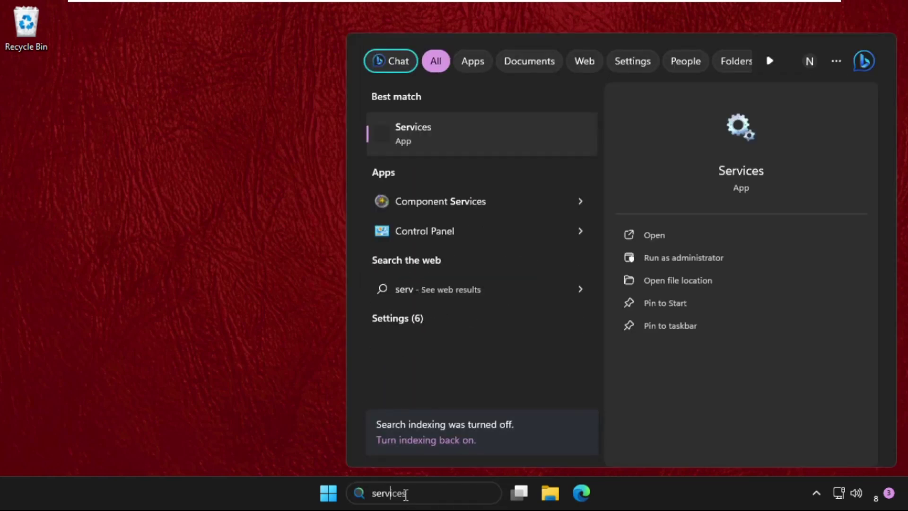
- Launch Services and locate the Bluetooth Audio Gateway Service among the B services
{"action": "left_click", "coordinate": [462, 139]}
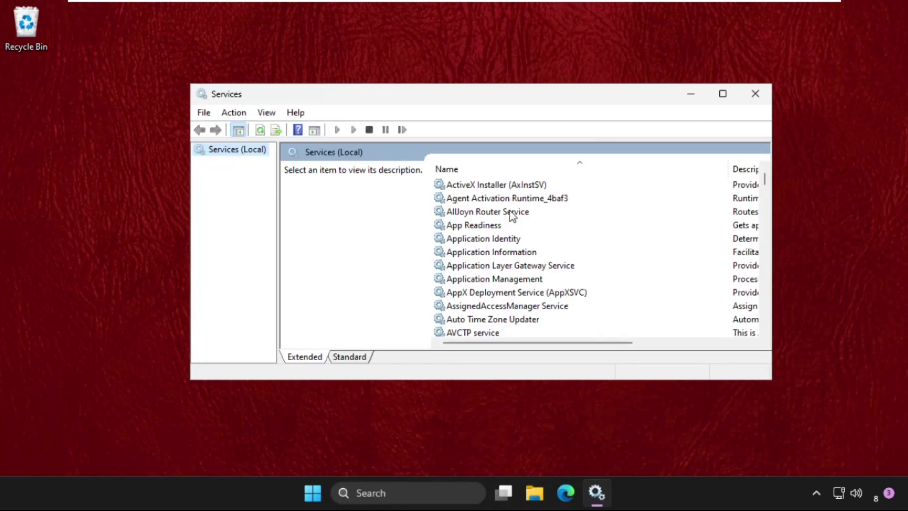
{"action": "left_click", "coordinate": [470, 269]}
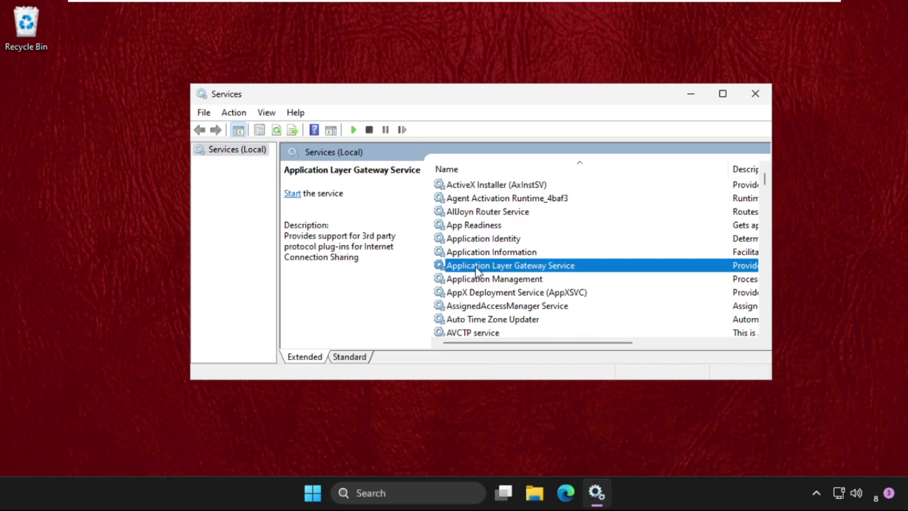
{"action": "key", "text": "b"}
{"action": "key", "text": "b"}
{"action": "key", "text": "b"}
{"action": "key", "text": "b"}
{"action": "key", "text": "b"}
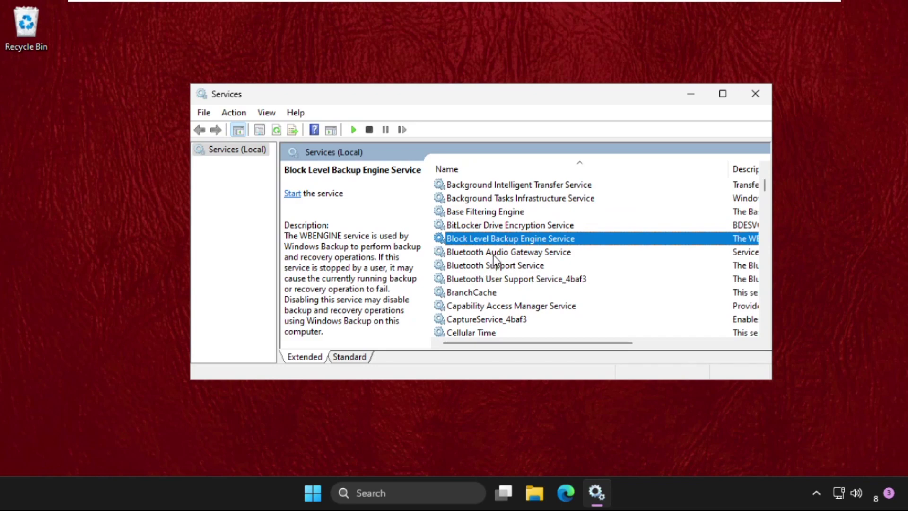
{"action": "left_click", "coordinate": [492, 253]}
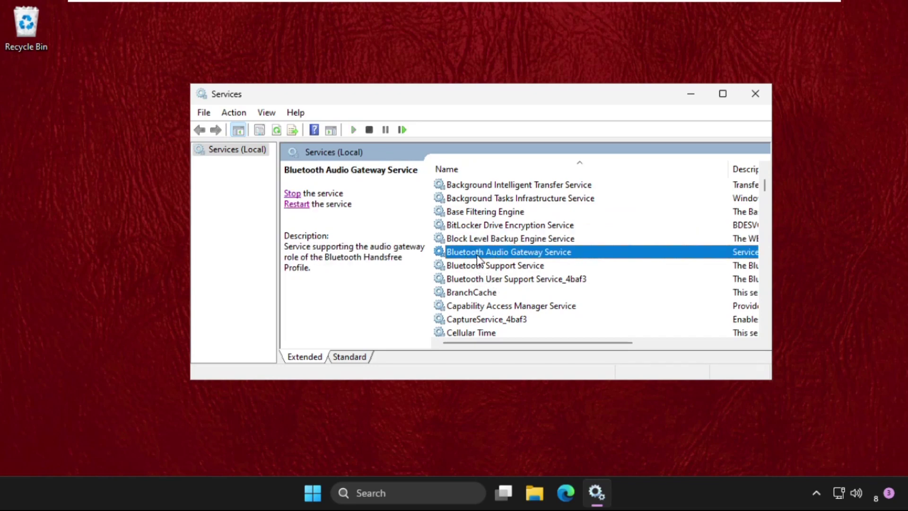
{"action": "left_click", "coordinate": [471, 279]}
{"action": "left_click", "coordinate": [471, 251]}
- Set the Bluetooth Audio Gateway Service startup type to Automatic and apply it
{"action": "right_click", "coordinate": [472, 256]}
{"action": "left_click", "coordinate": [516, 390]}
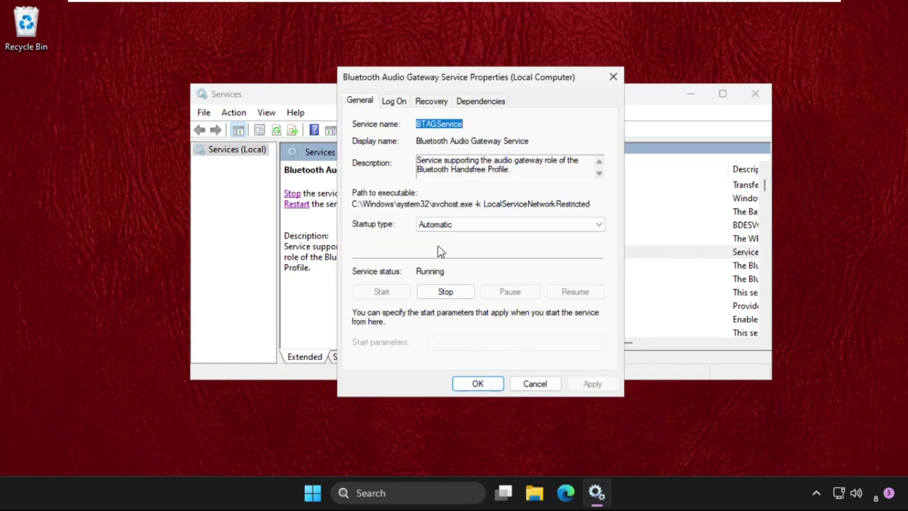
{"action": "left_click", "coordinate": [447, 225]}
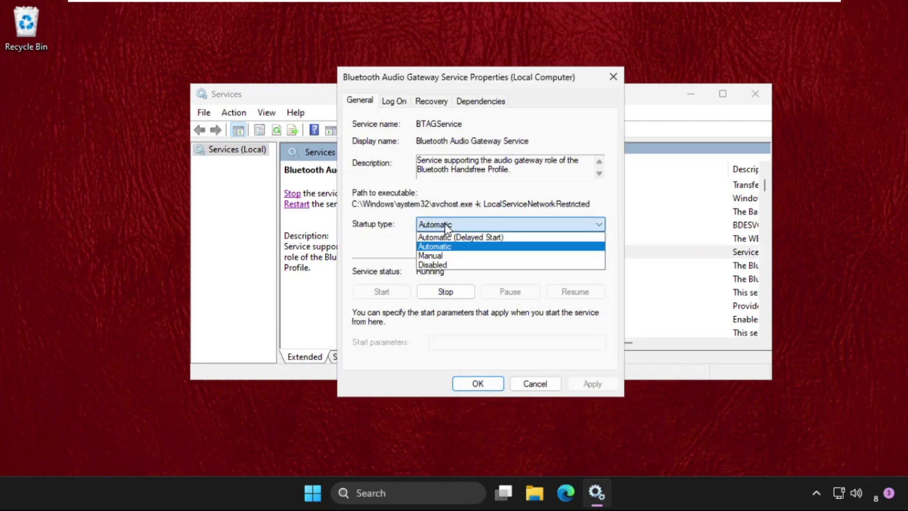
{"action": "left_click", "coordinate": [435, 247]}
{"action": "left_click", "coordinate": [592, 383]}
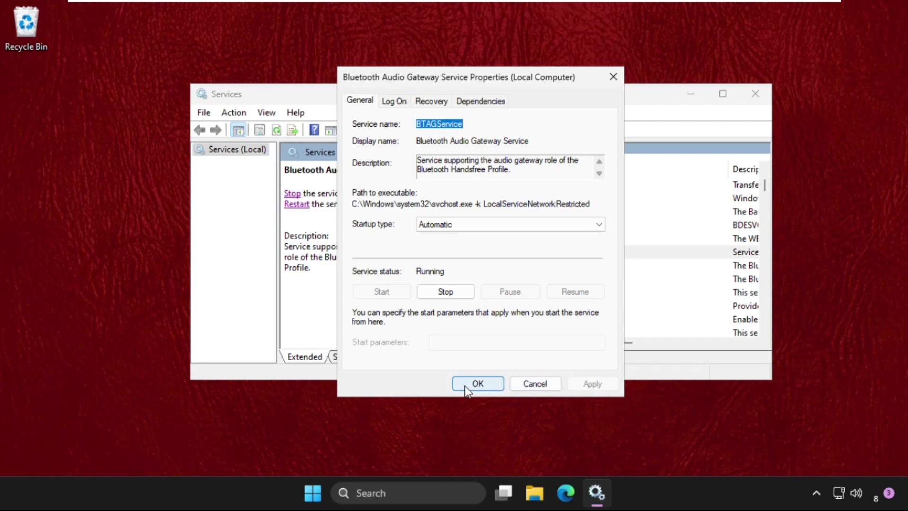
{"action": "left_click", "coordinate": [477, 384]}
- Confirm Bluetooth Support Service startup type is Automatic, then close Services
{"action": "left_click", "coordinate": [467, 266]}
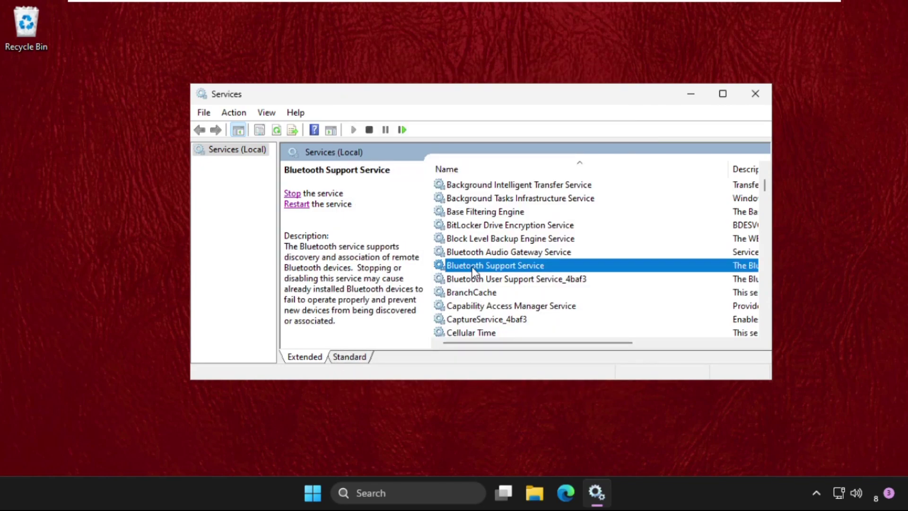
{"action": "right_click", "coordinate": [497, 264]}
{"action": "left_click", "coordinate": [543, 402]}
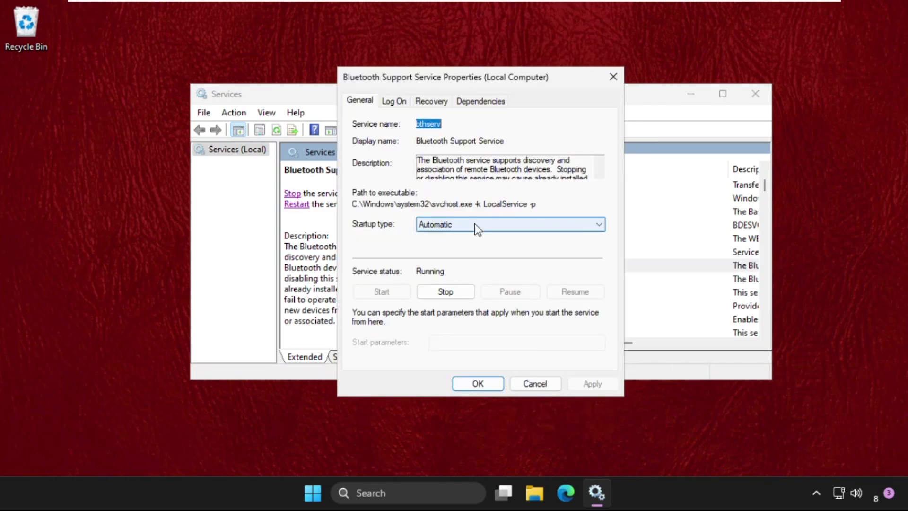
{"action": "left_click", "coordinate": [477, 225]}
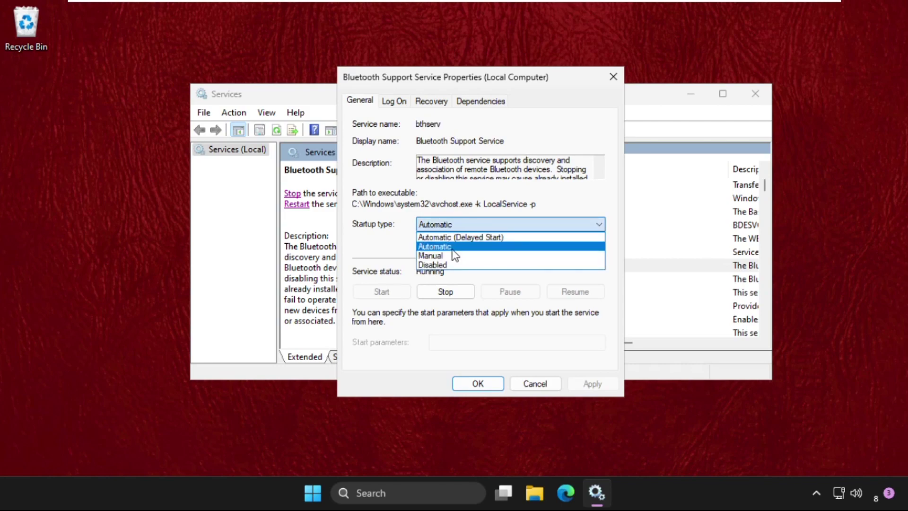
{"action": "left_click", "coordinate": [477, 384]}
{"action": "left_click", "coordinate": [482, 279]}
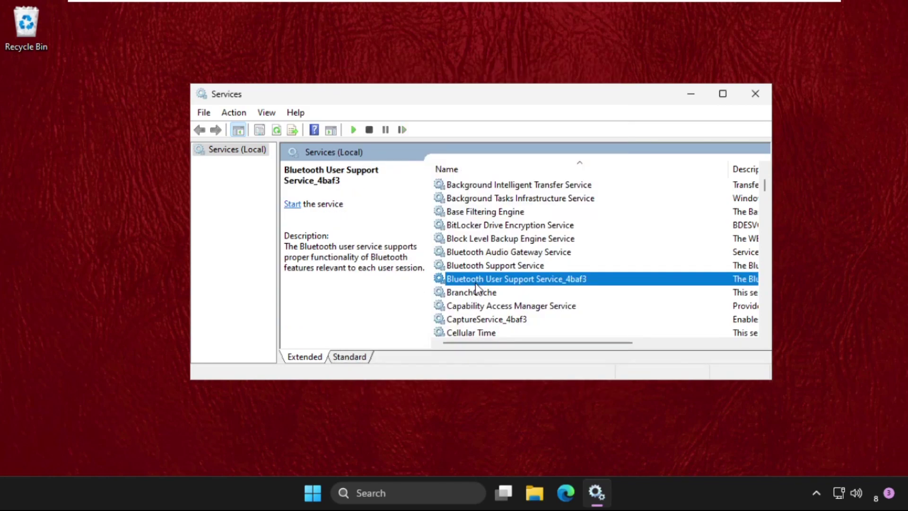
{"action": "left_click", "coordinate": [757, 93]}
- Launch Device Manager by searching for 'device manager' from the Start menu
{"action": "left_click", "coordinate": [330, 494]}
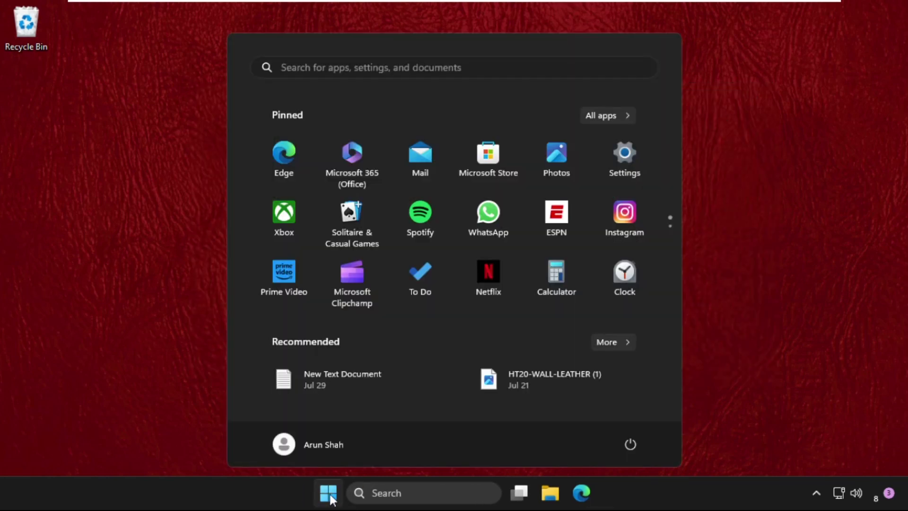
{"action": "right_click", "coordinate": [329, 494]}
{"action": "left_click", "coordinate": [405, 493]}
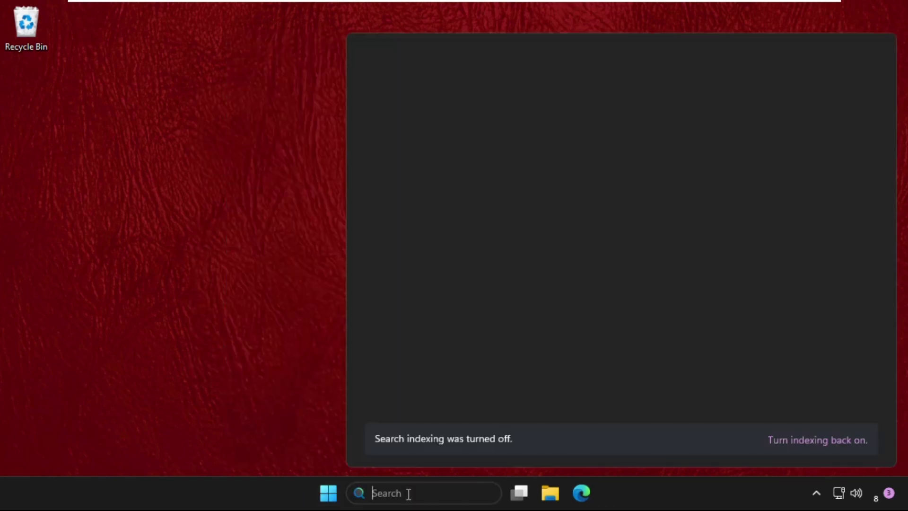
{"action": "type", "text": "device Manager"}
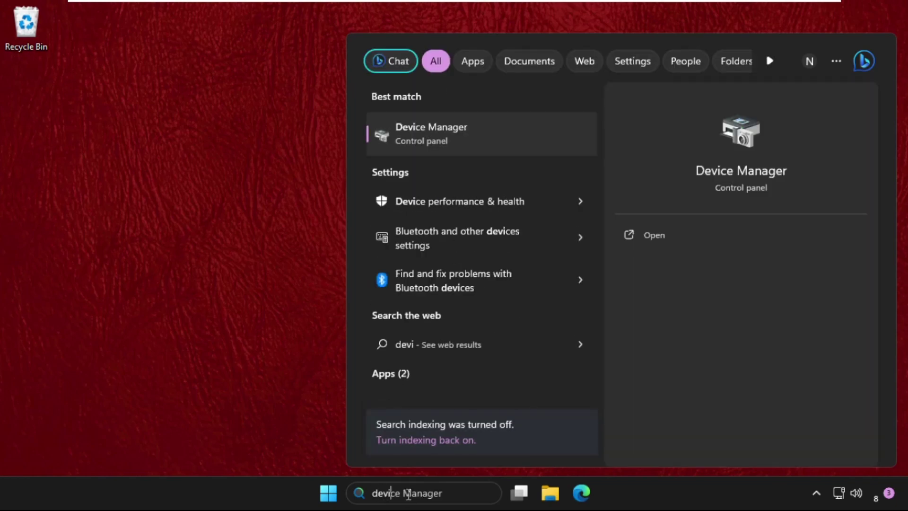
{"action": "key", "text": "Return"}
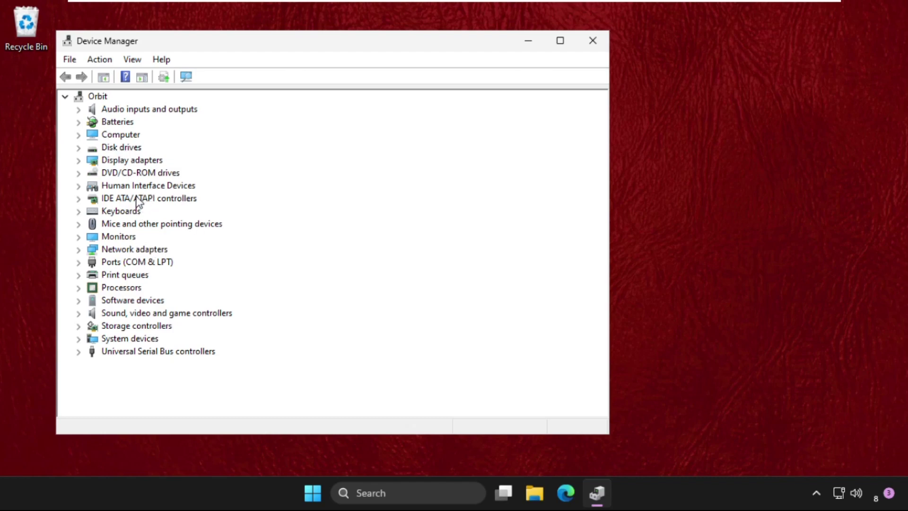
- Expand Disk drives and open the VMware Virtual S SCSI Disk Device's properties
{"action": "left_click", "coordinate": [111, 149]}
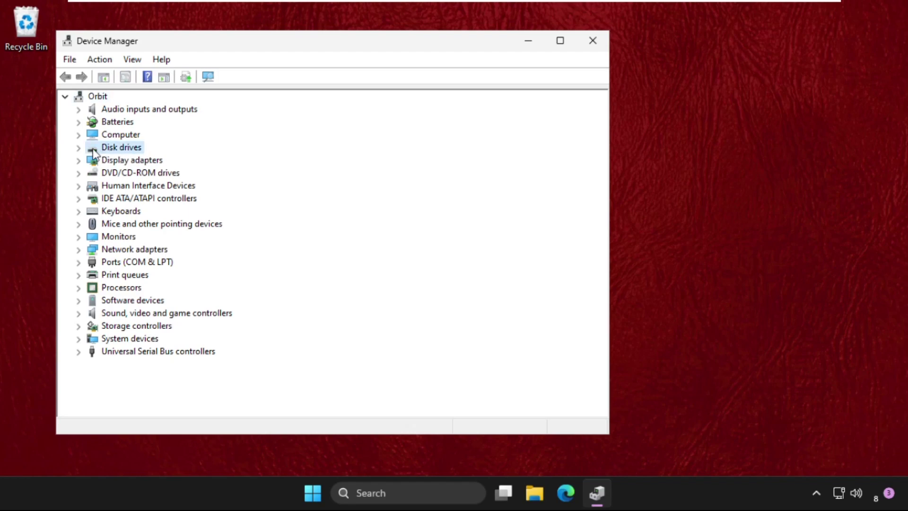
{"action": "left_click", "coordinate": [79, 148]}
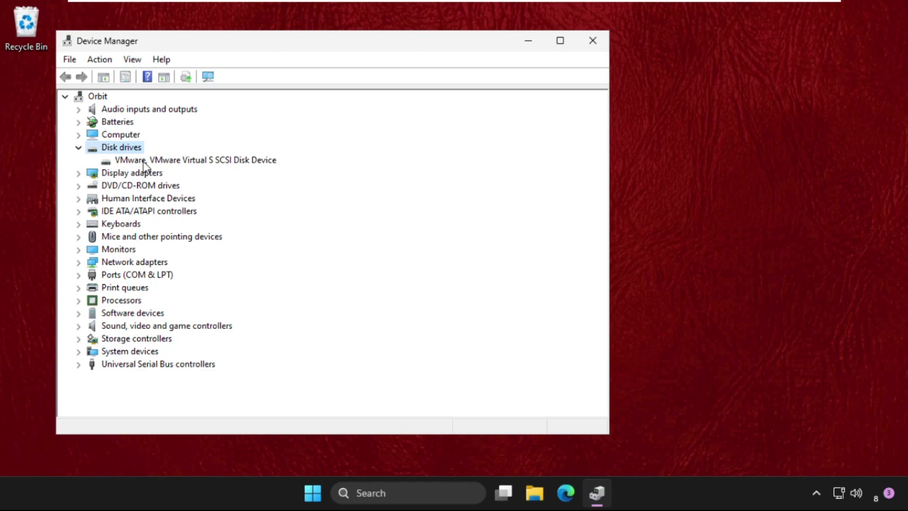
{"action": "right_click", "coordinate": [144, 161]}
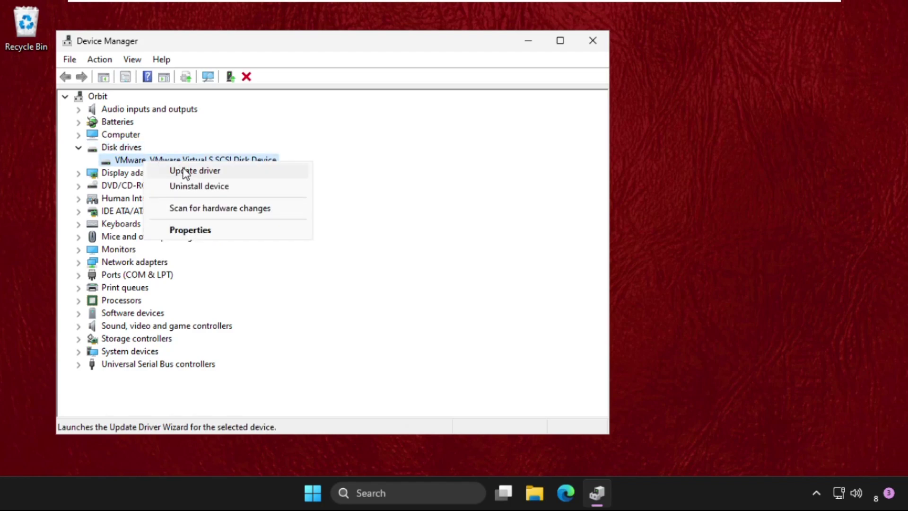
{"action": "left_click", "coordinate": [191, 231]}
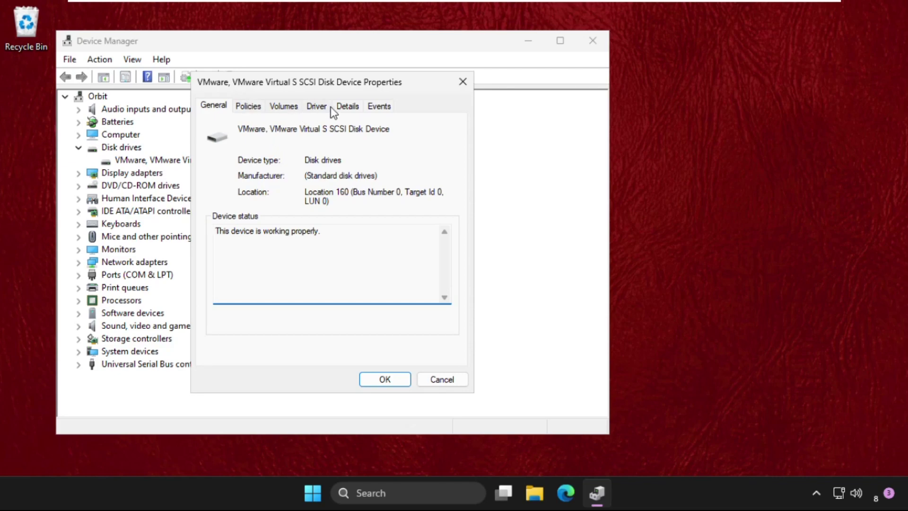
- Search automatically for an updated VMware disk driver, then close all dialogs and Device Manager
{"action": "left_click", "coordinate": [317, 106]}
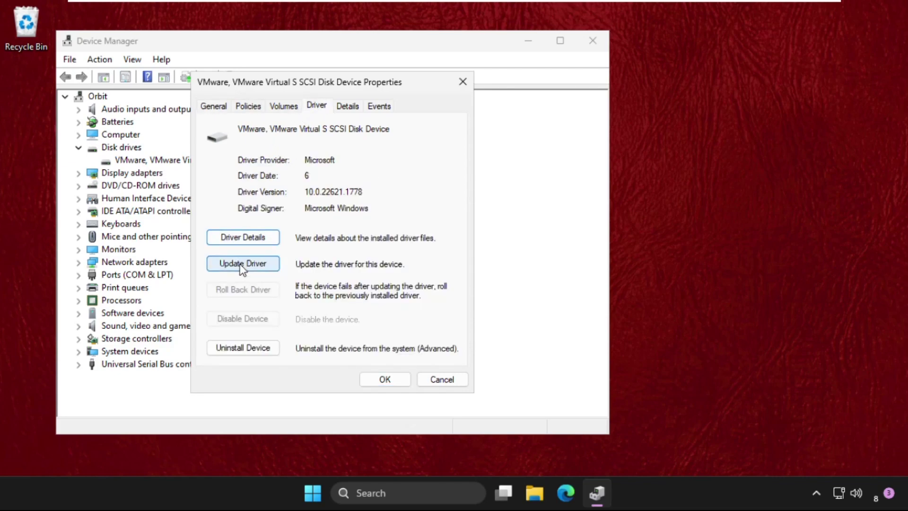
{"action": "left_click", "coordinate": [240, 264]}
{"action": "left_click", "coordinate": [217, 208]}
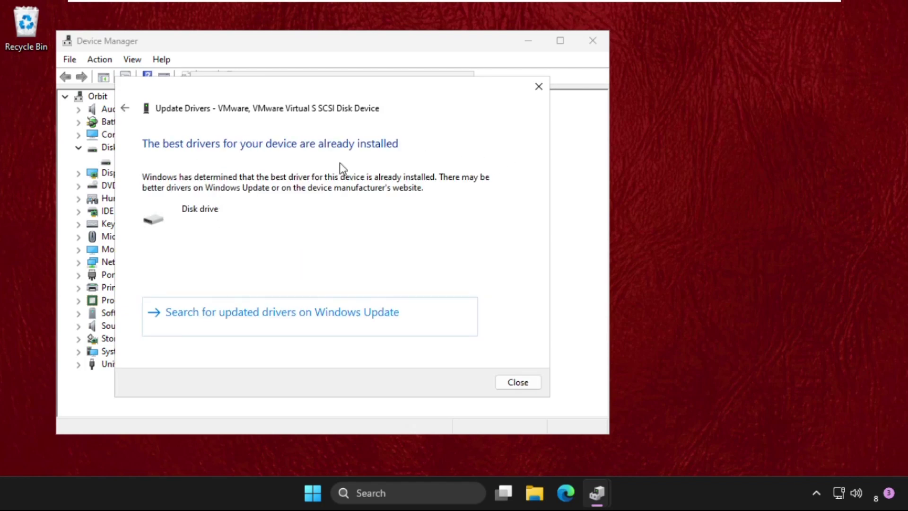
{"action": "left_click", "coordinate": [538, 86]}
{"action": "left_click", "coordinate": [463, 84]}
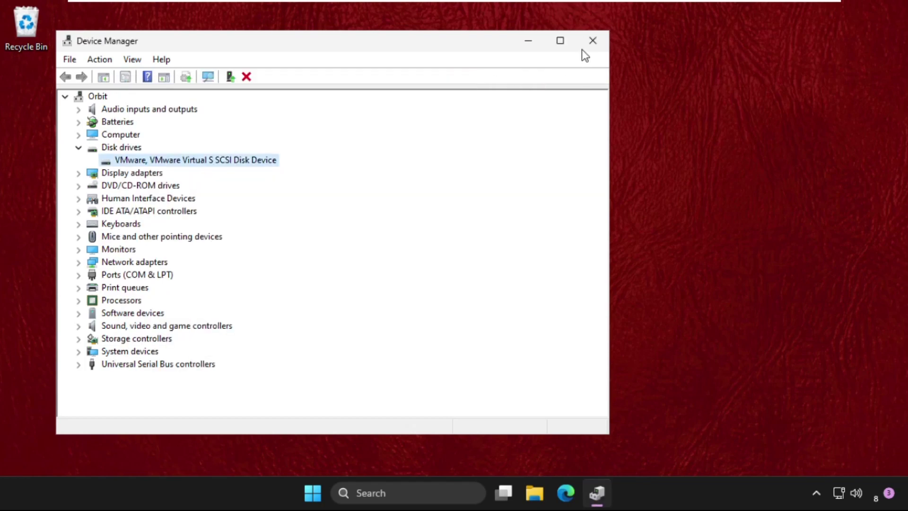
{"action": "left_click", "coordinate": [592, 41]}
- Open the Start menu's power options to reveal Restart
{"action": "key", "text": "super"}
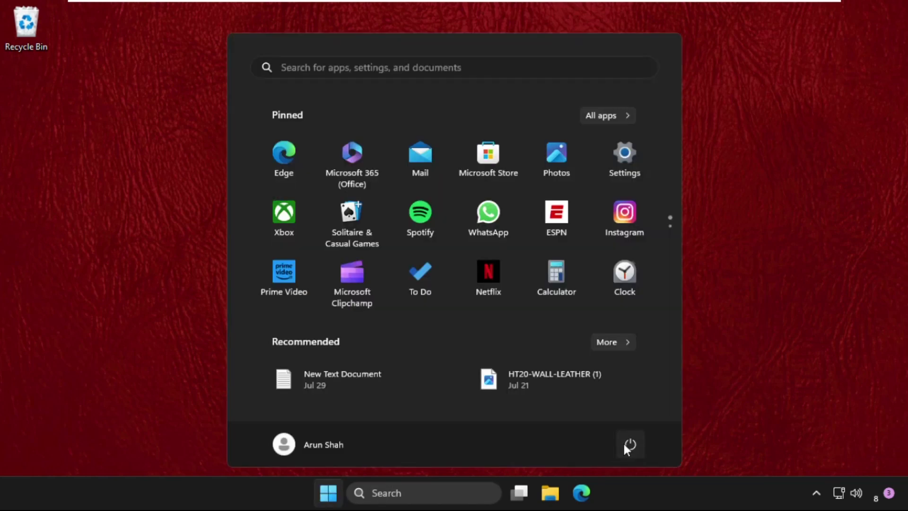
{"action": "left_click", "coordinate": [630, 444]}
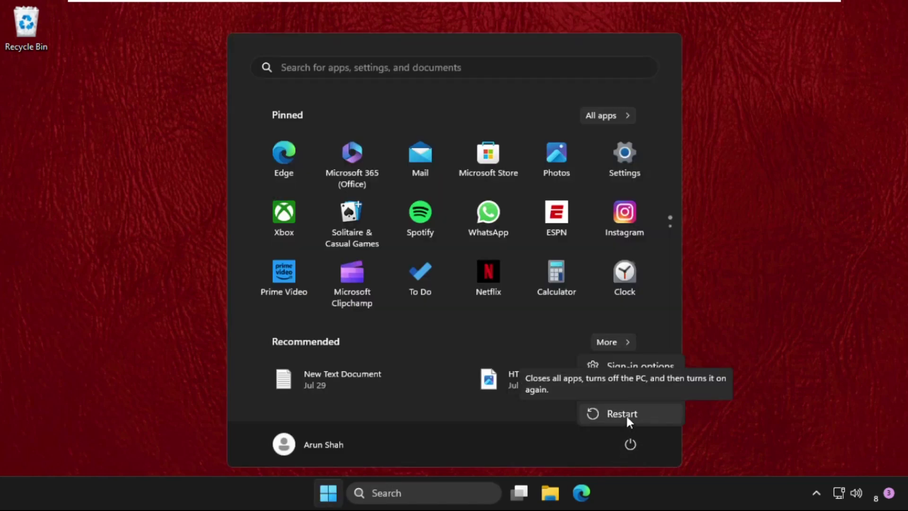